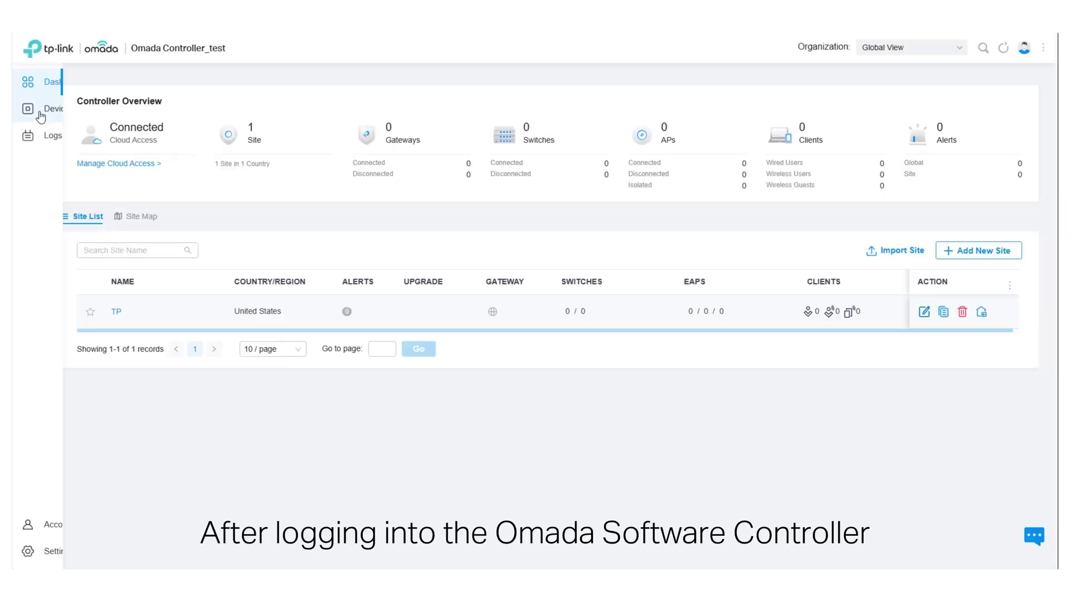
Step: Check the Unknown Devices list, then switch the controller view into site TP
click(52, 110)
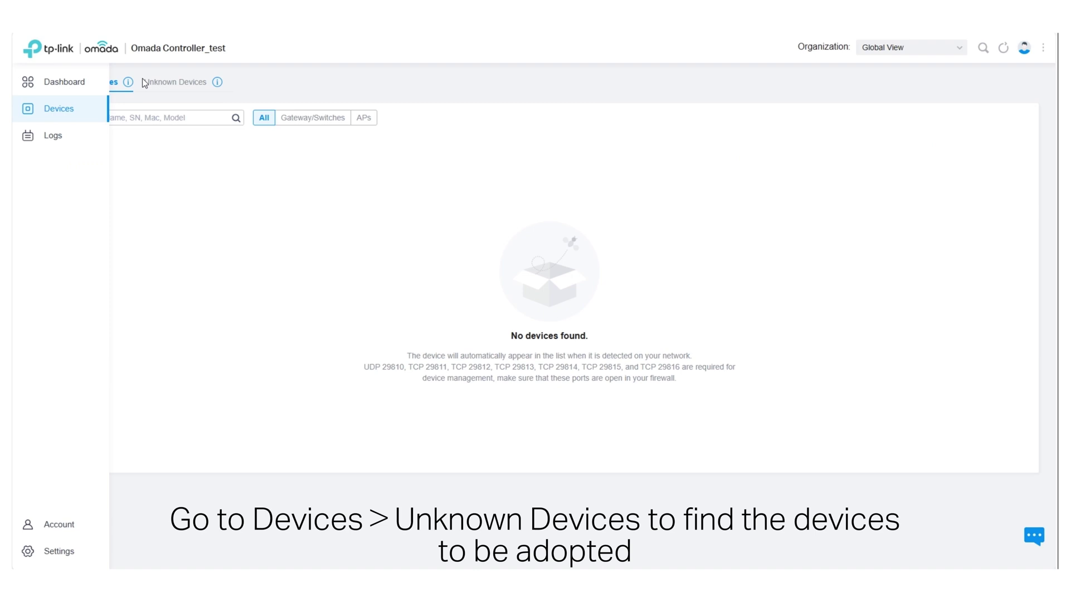
click(166, 87)
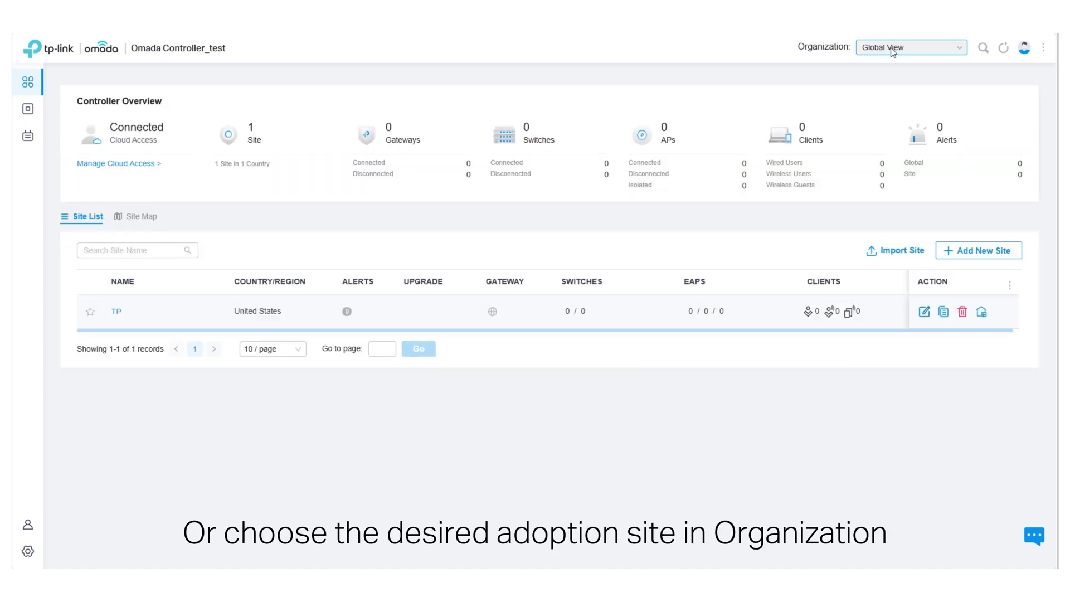
click(907, 46)
click(880, 102)
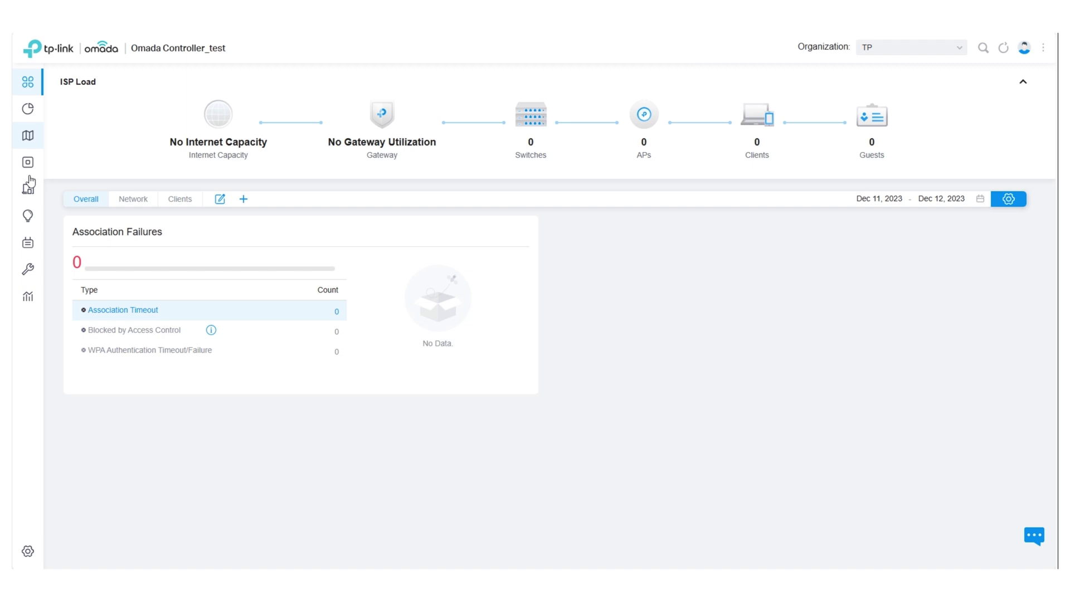
Step: Adopt the ER706W-4G gateway, SG6654X and SG2210P switches, and both EAP650 access points
click(34, 167)
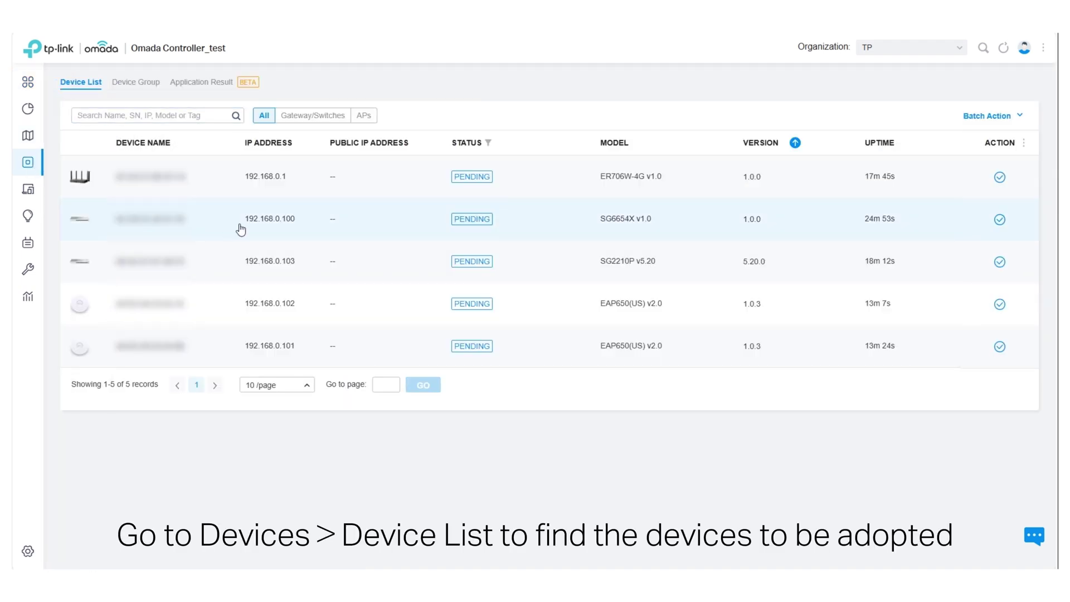
click(999, 176)
click(999, 220)
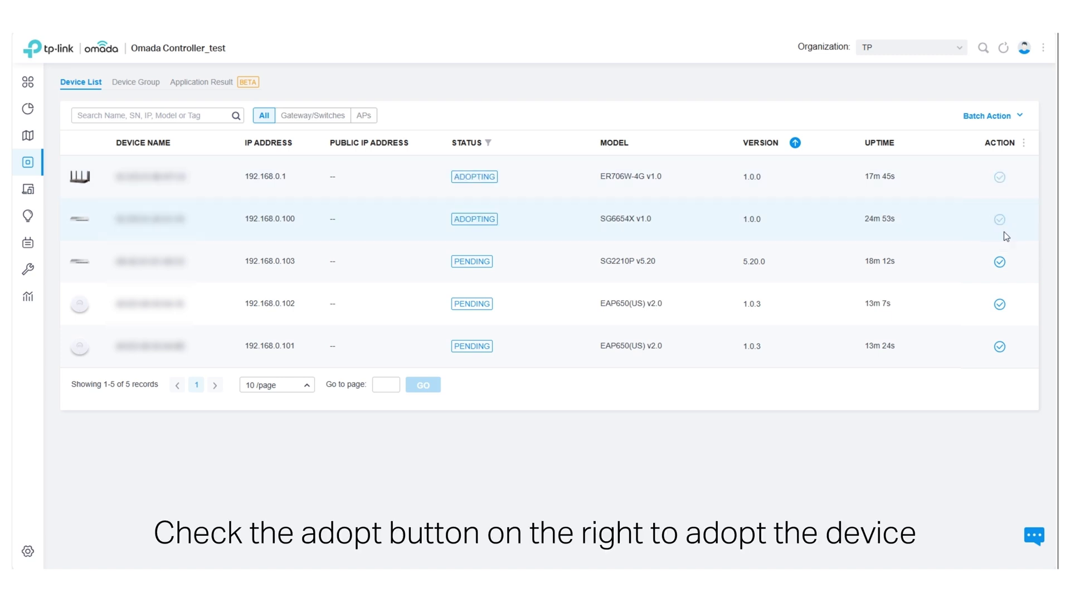
click(1000, 262)
click(1000, 304)
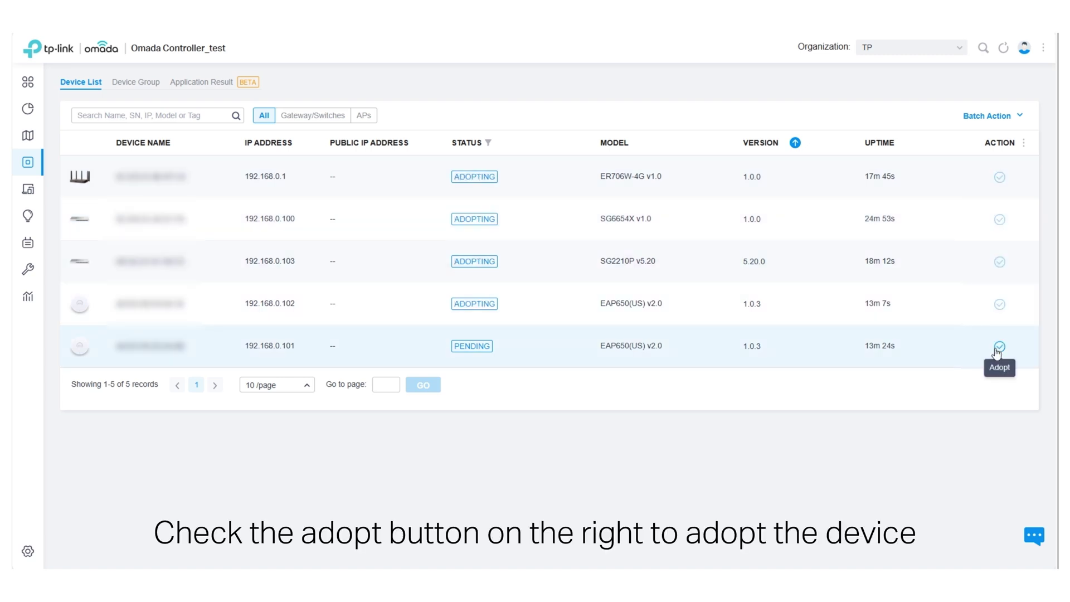
click(1000, 346)
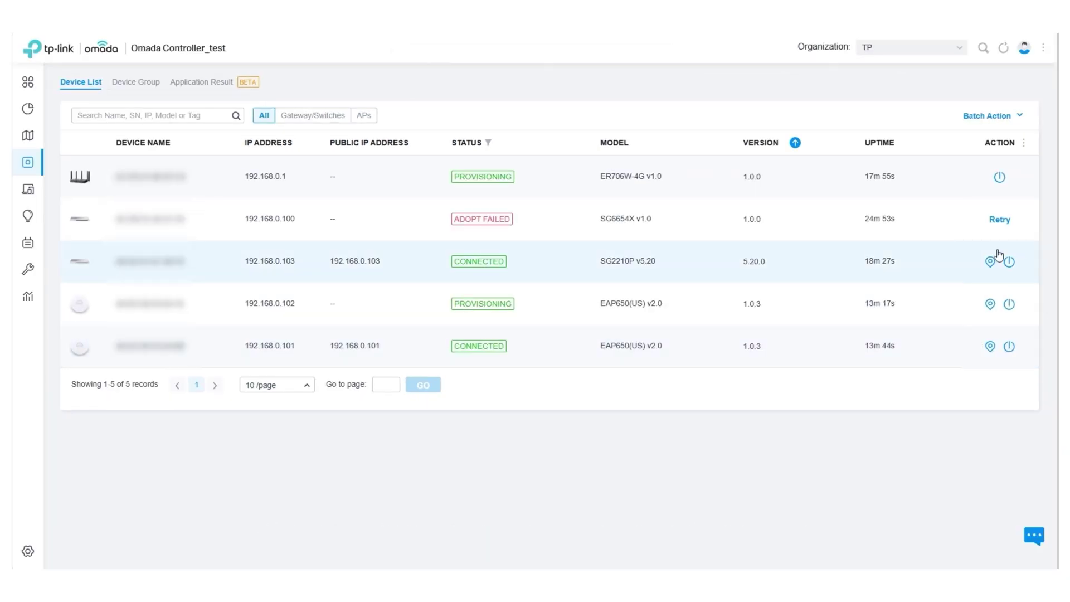
Step: Retry adopting the SG6654X switch with username admin and its device password
click(999, 219)
text(a)
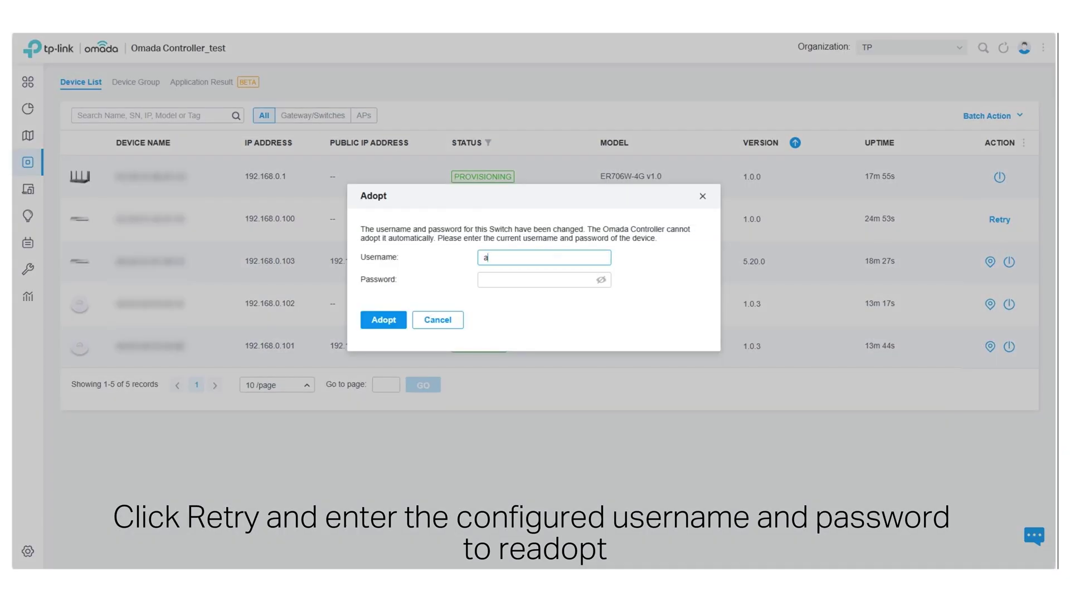
text(dmin)
key(Tab)
text(•••••••••)
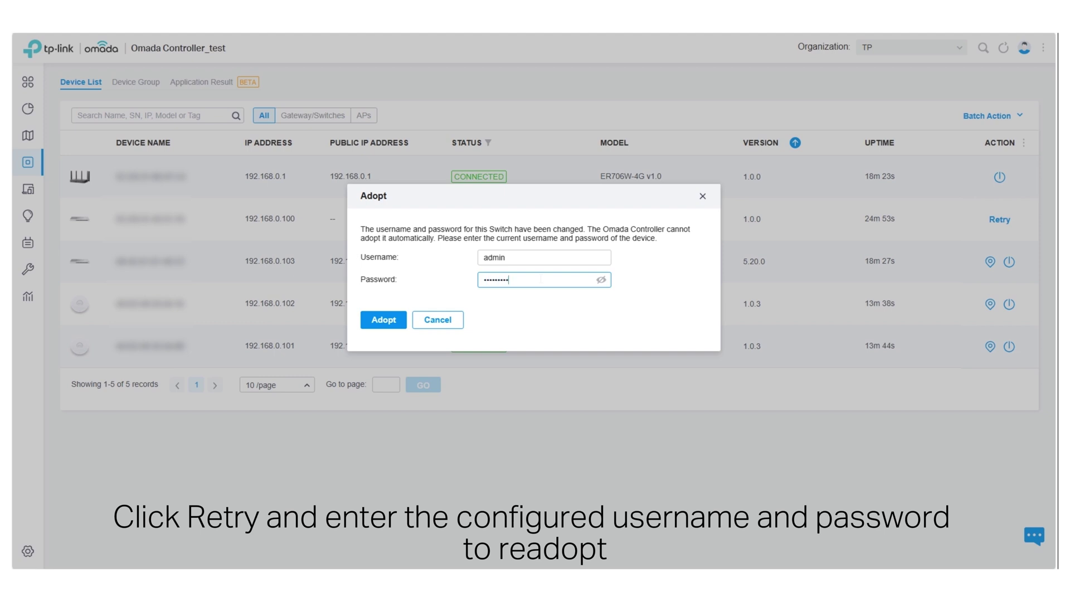
click(396, 323)
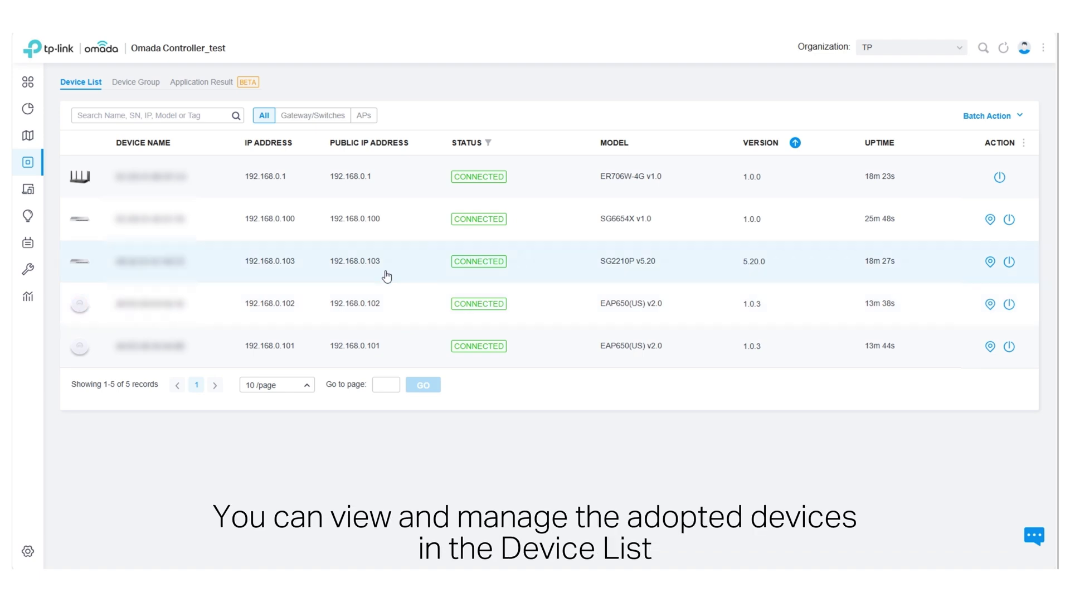
Step: Inspect the SG6654X switch's Details, Ports, Clients and Config tabs
click(294, 222)
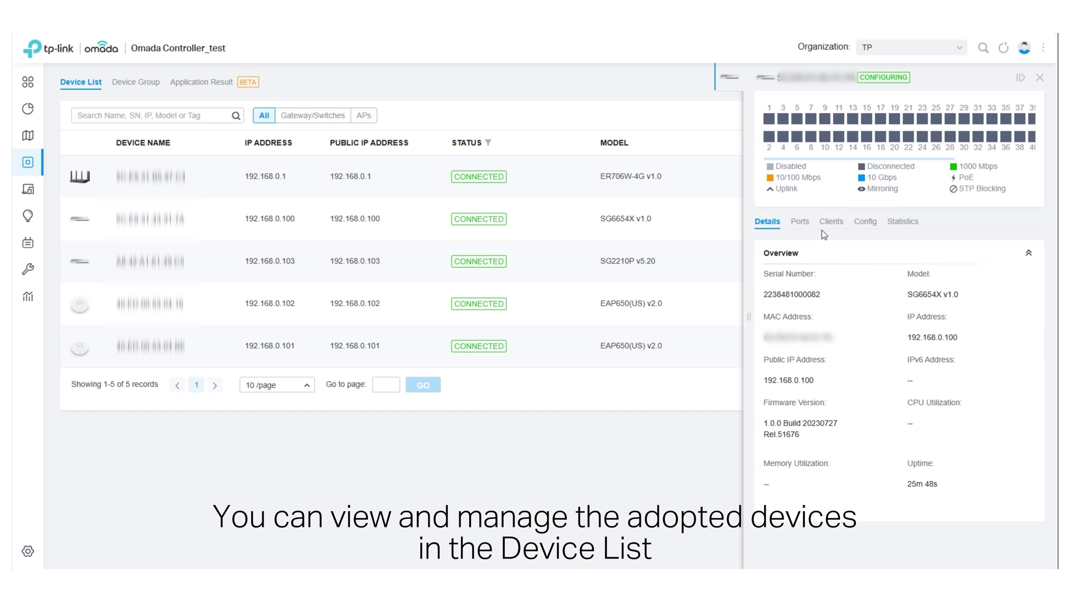
click(798, 221)
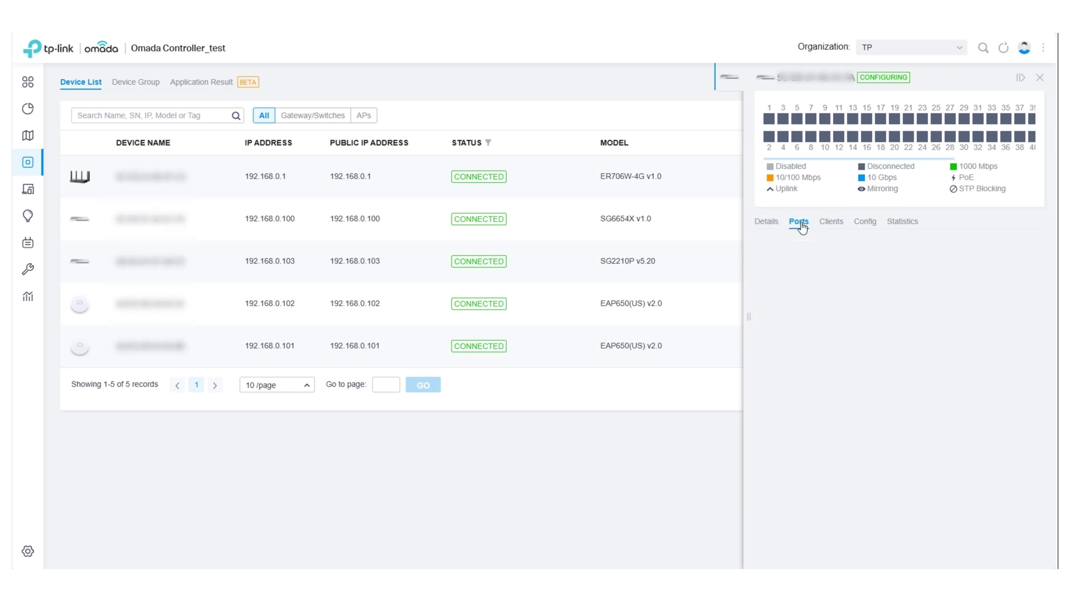
click(831, 222)
click(856, 223)
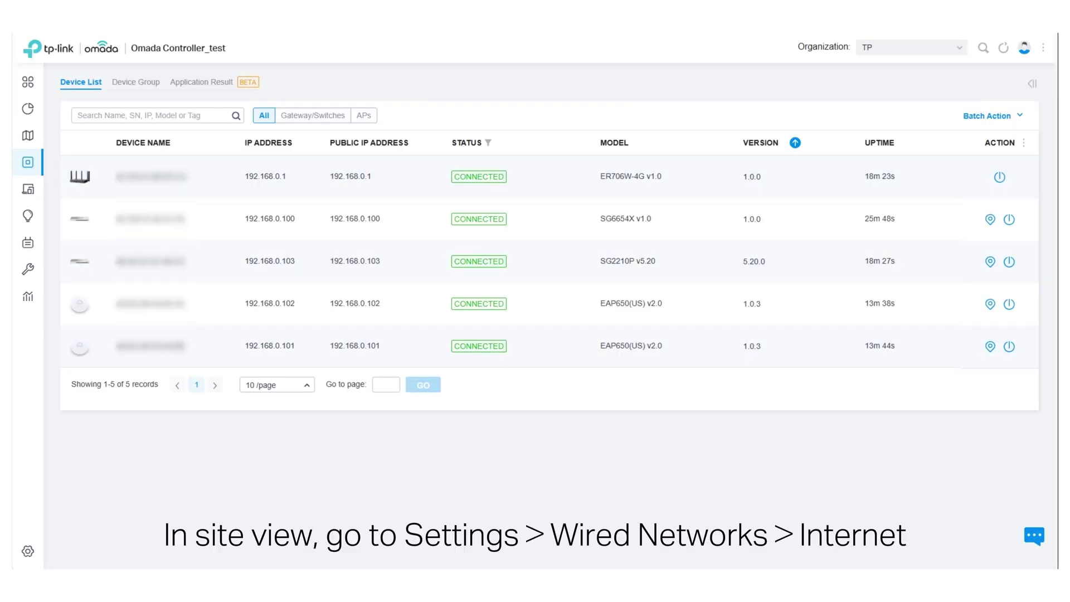
Step: Open the WAN2 port's edit form under Settings > Wired Networks > Internet
click(27, 557)
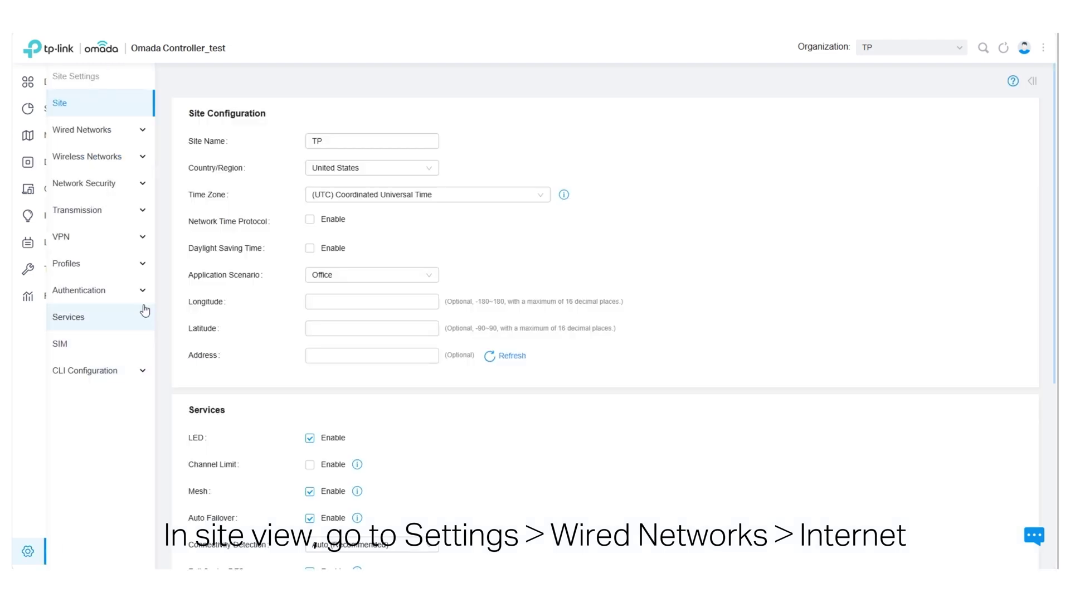
click(86, 131)
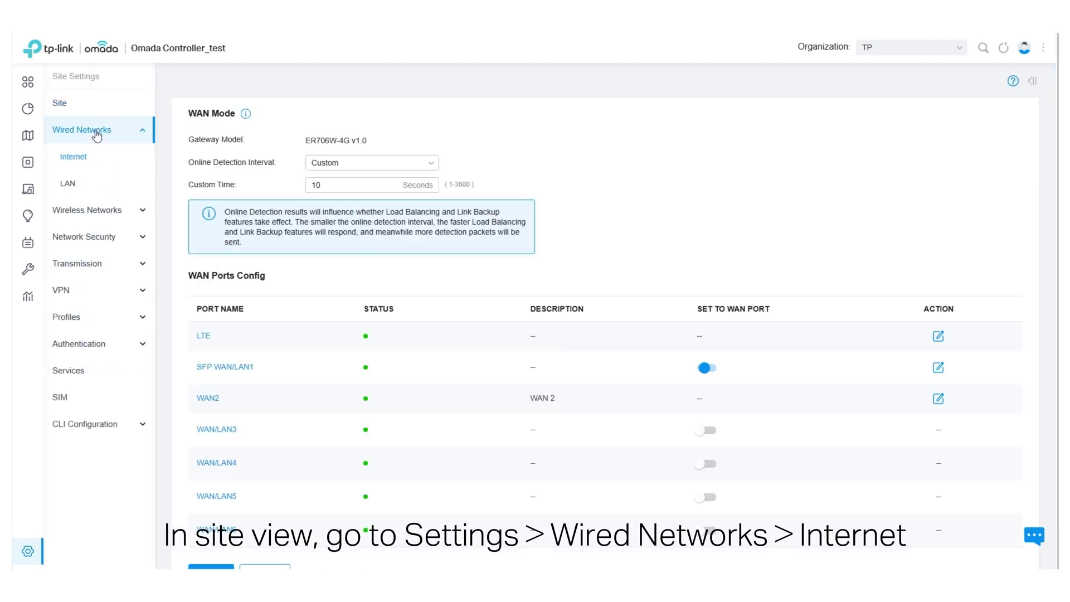
click(78, 164)
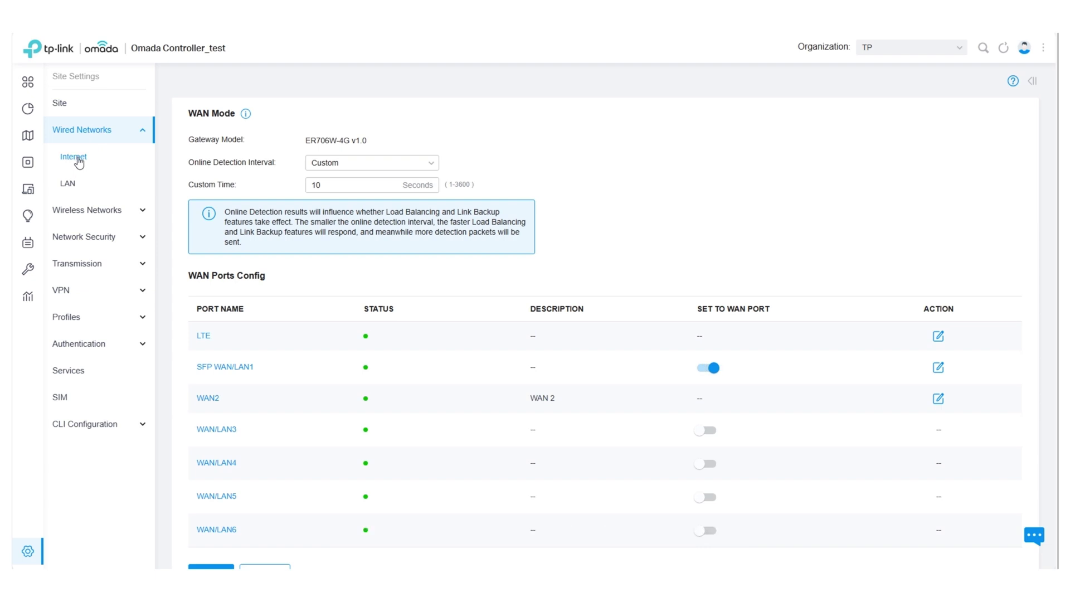
click(937, 399)
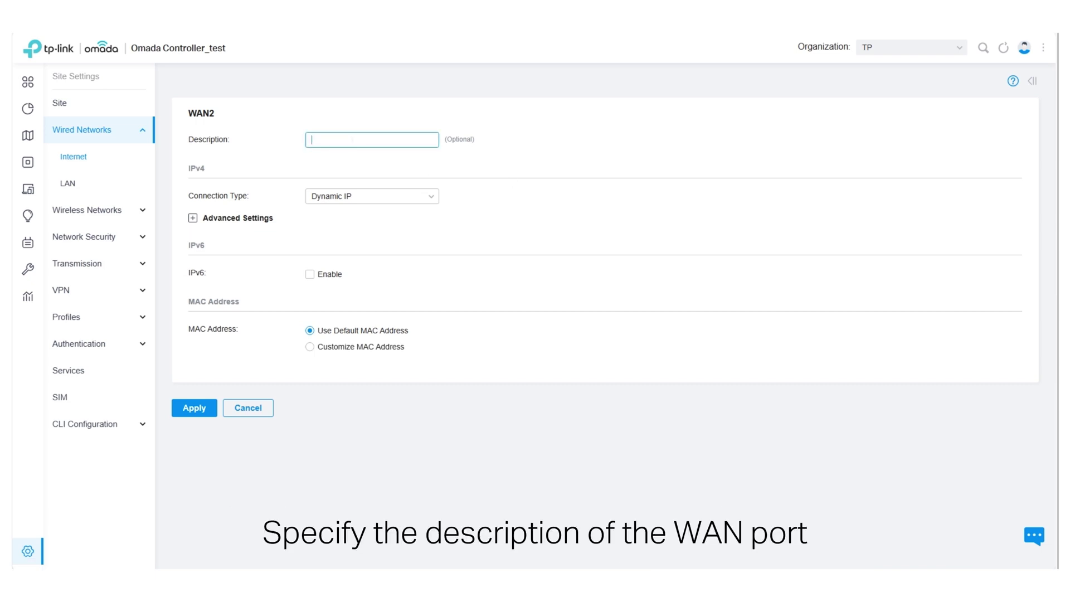
Step: Give WAN2 the description 'WAN 2' and set its connection type to Static IP
text(WAN 2)
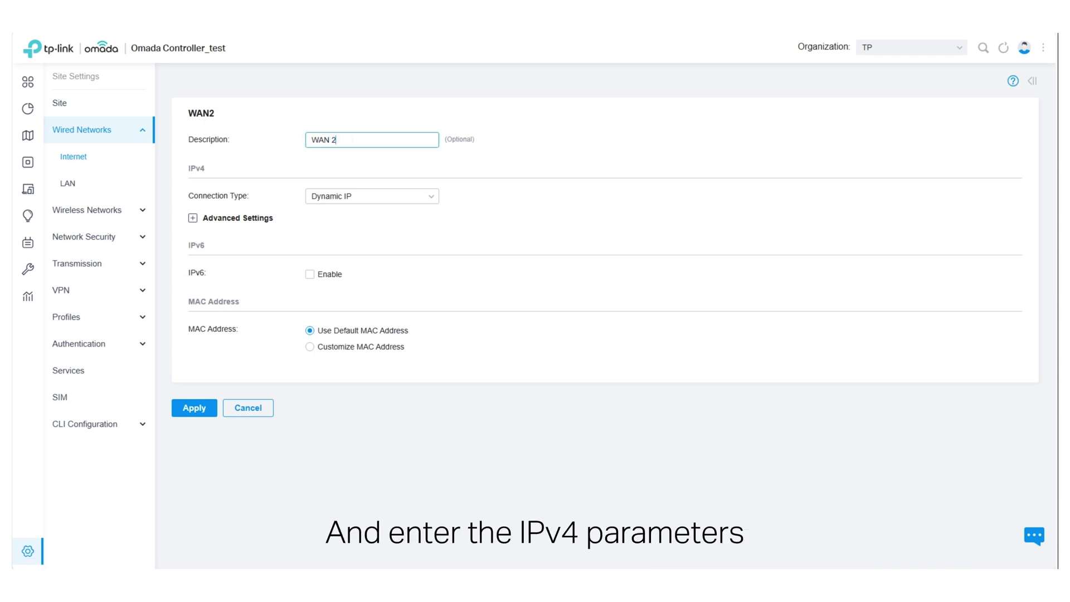
click(363, 199)
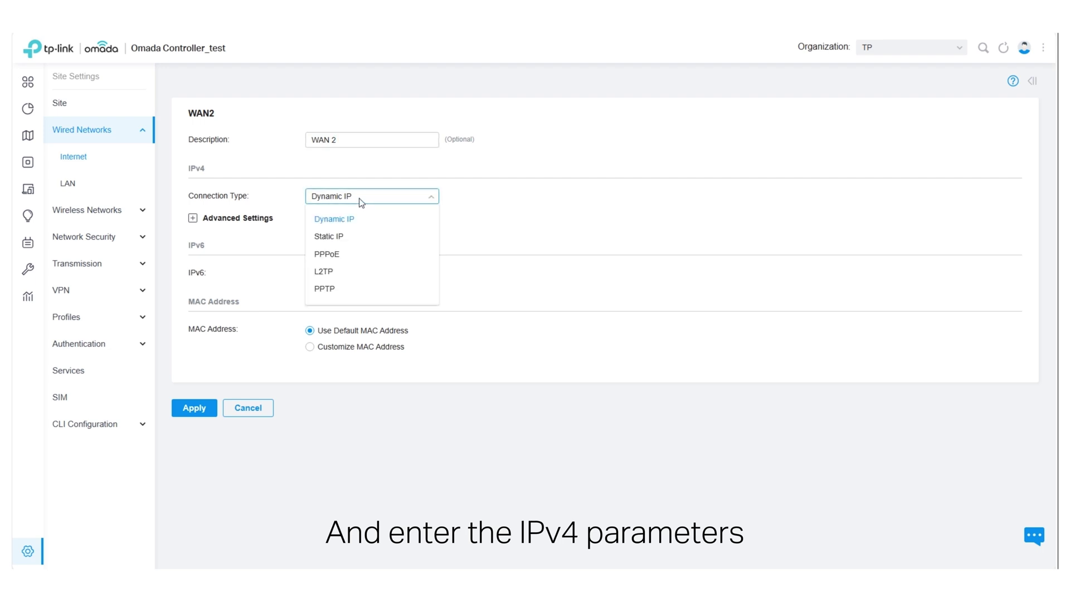
click(337, 239)
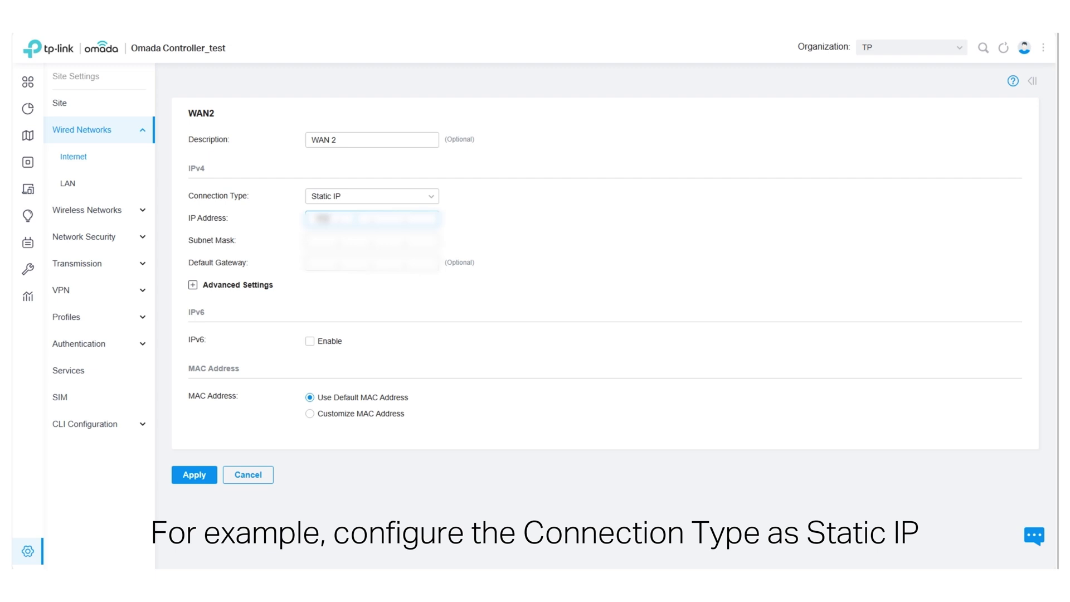
Step: Fill in WAN2's static IP address, subnet mask 255.255.255.0 and default gateway
text(168.1.)
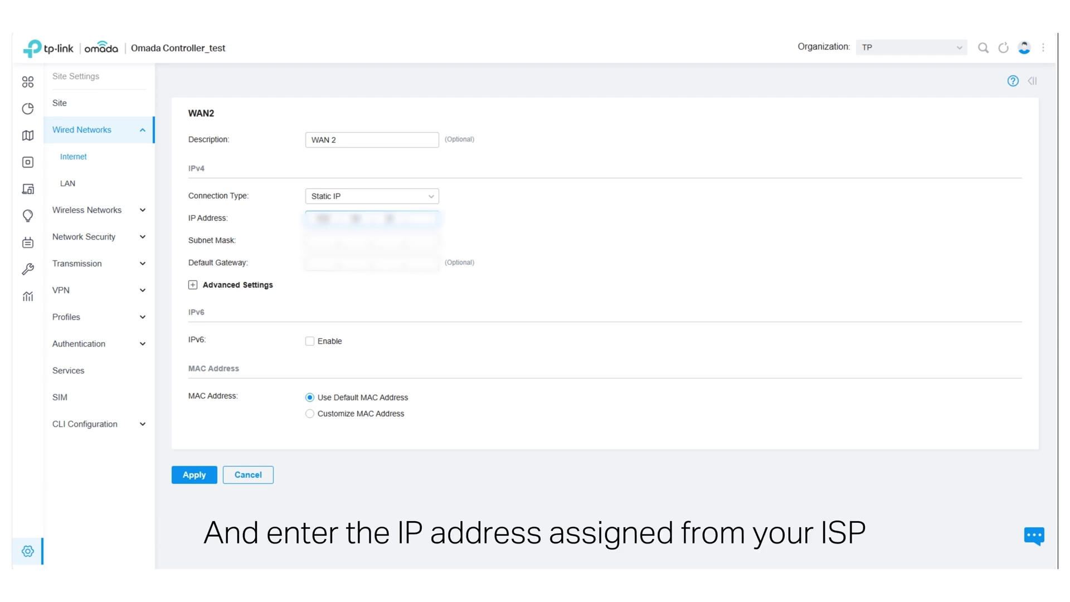
text(1)
click(308, 240)
text(255.255)
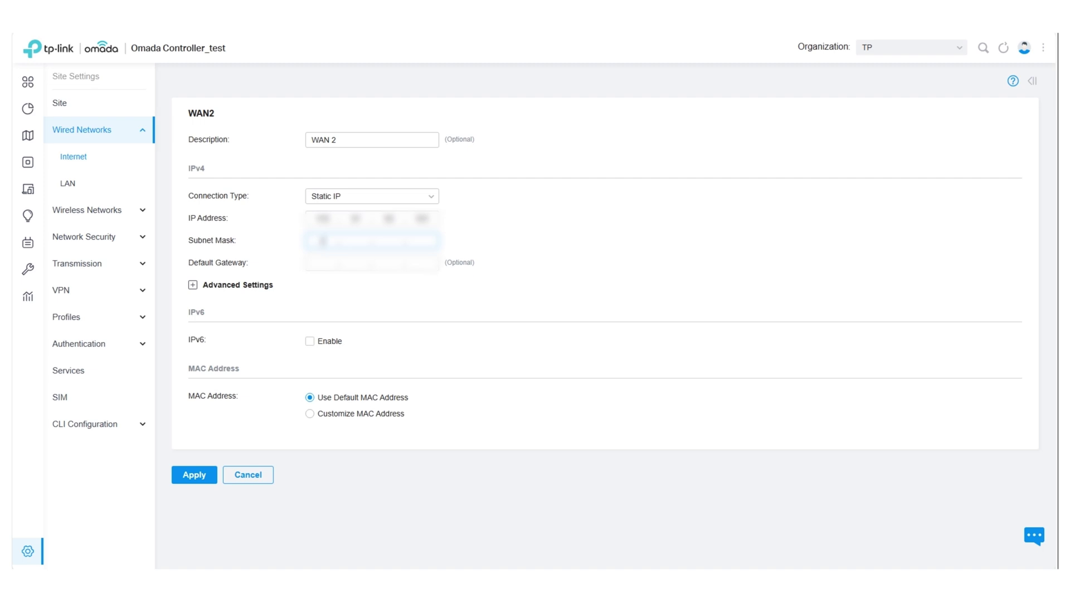
text(.255.0)
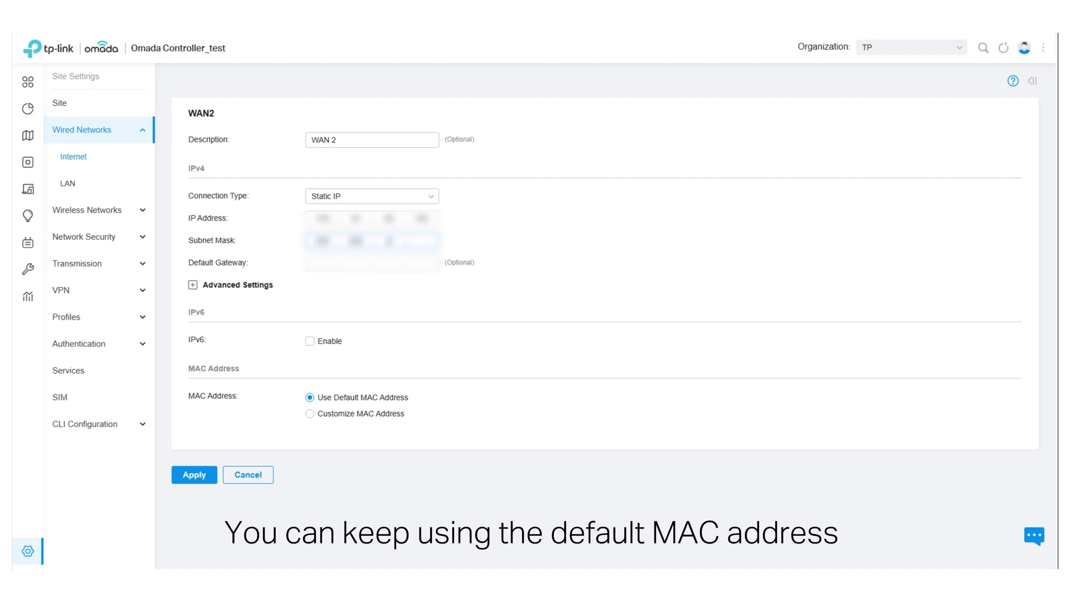
key(Tab)
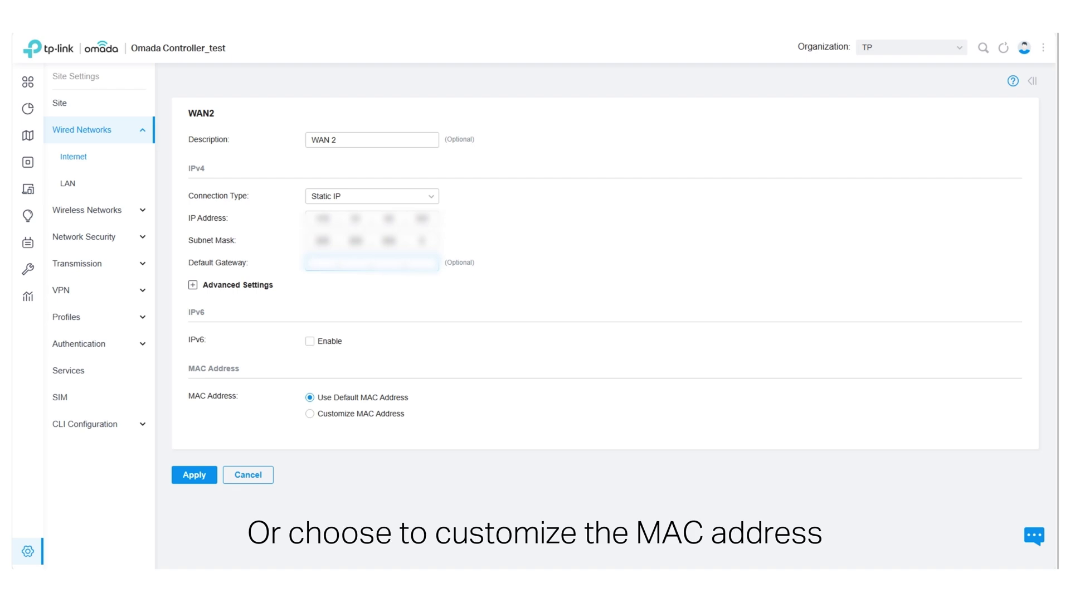
text(168.0)
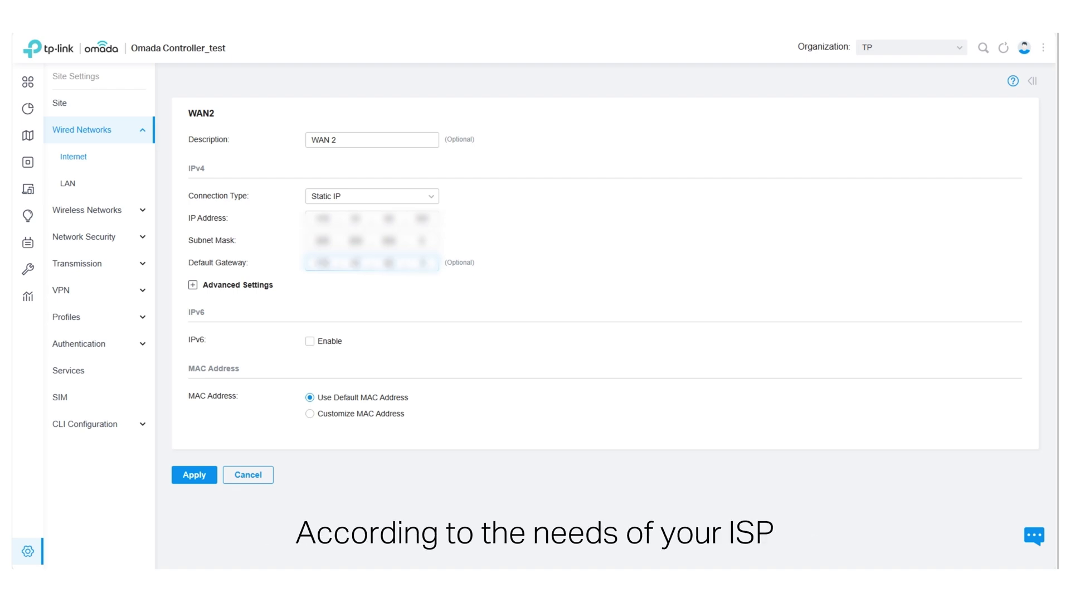
Step: Apply the WAN2 Static IP settings, dismiss the success notice, and return to the device list
click(194, 473)
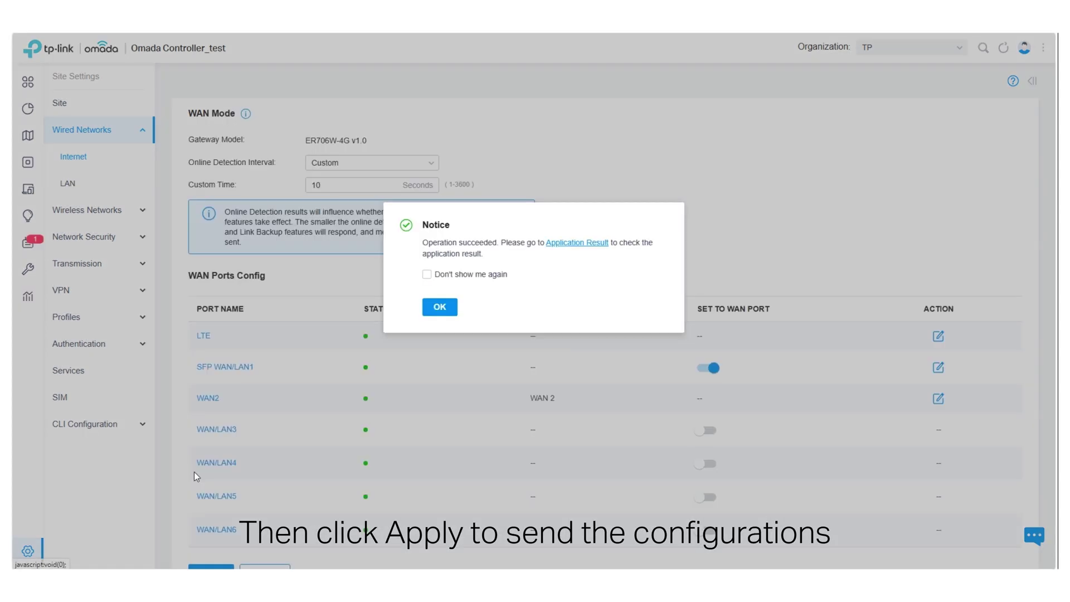
click(457, 314)
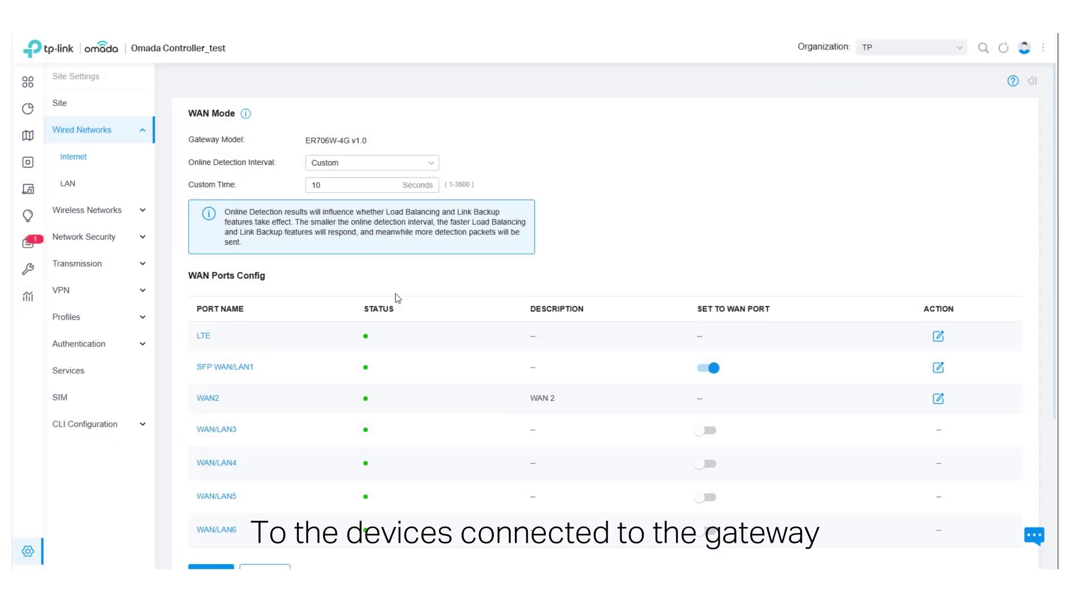
mouse_move(17, 168)
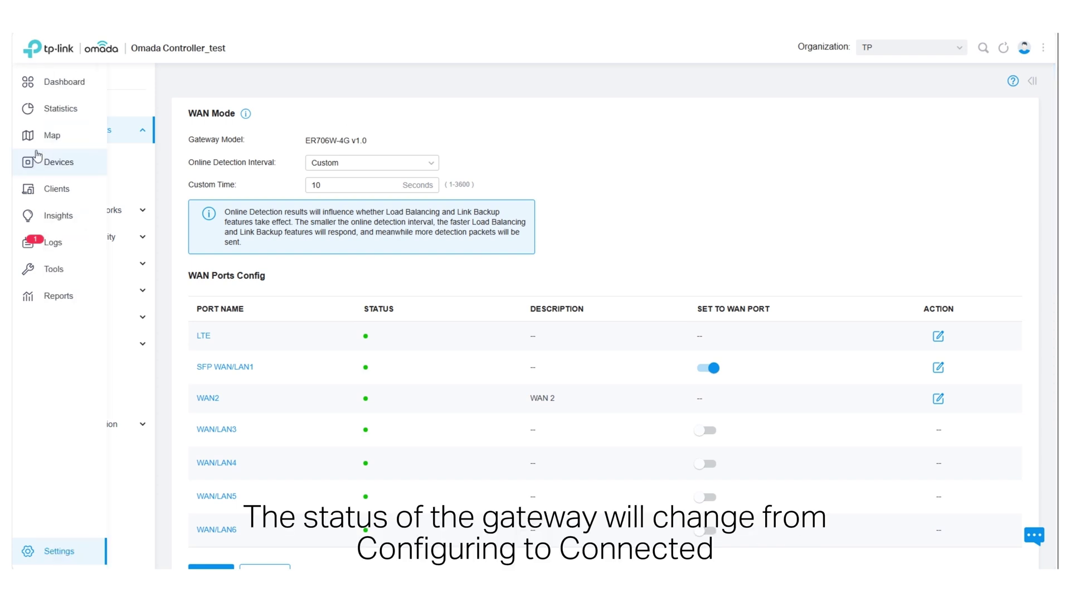
click(65, 165)
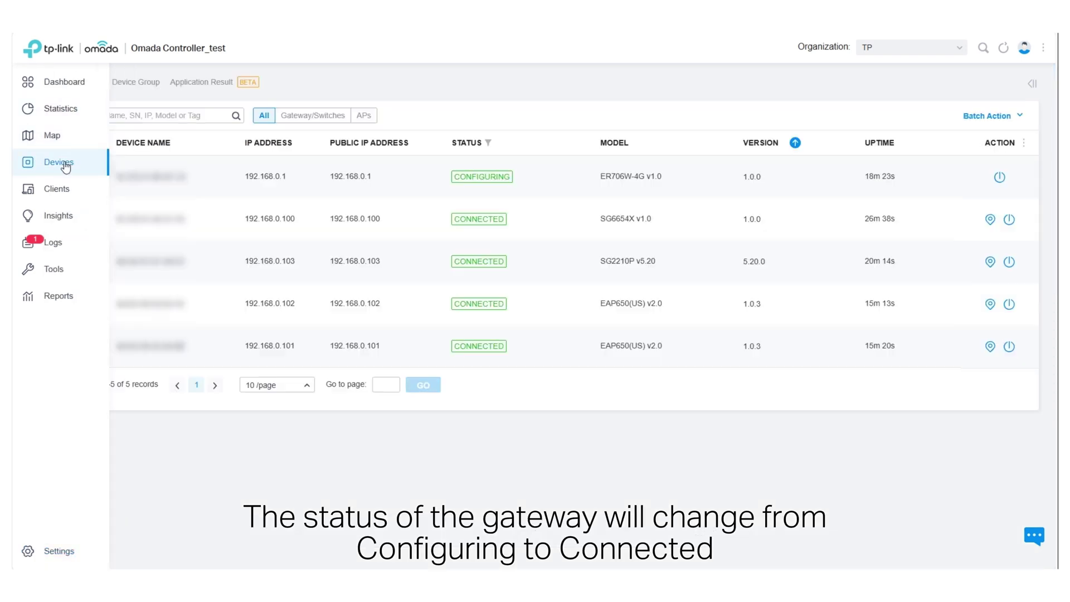